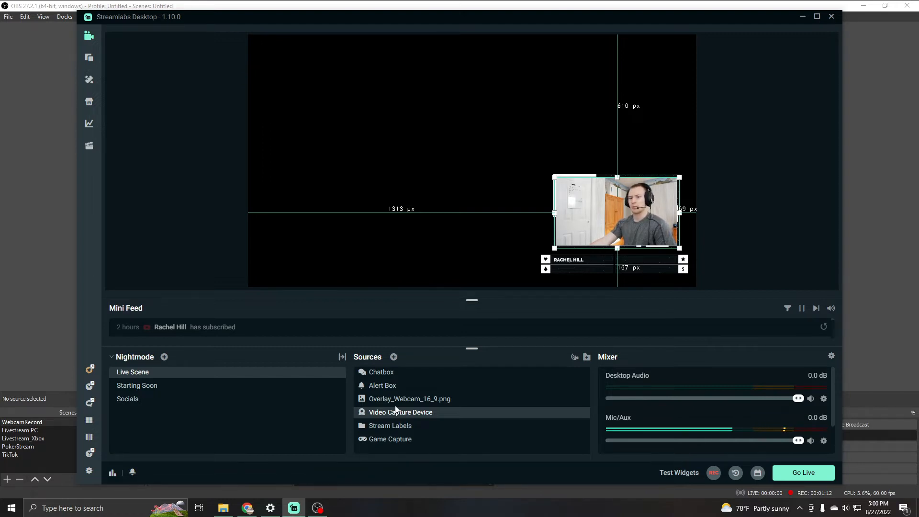
Browse the Alert Box Library and the scene themes, covering the Just Added, Featured and Most Popular overlays
click(88, 60)
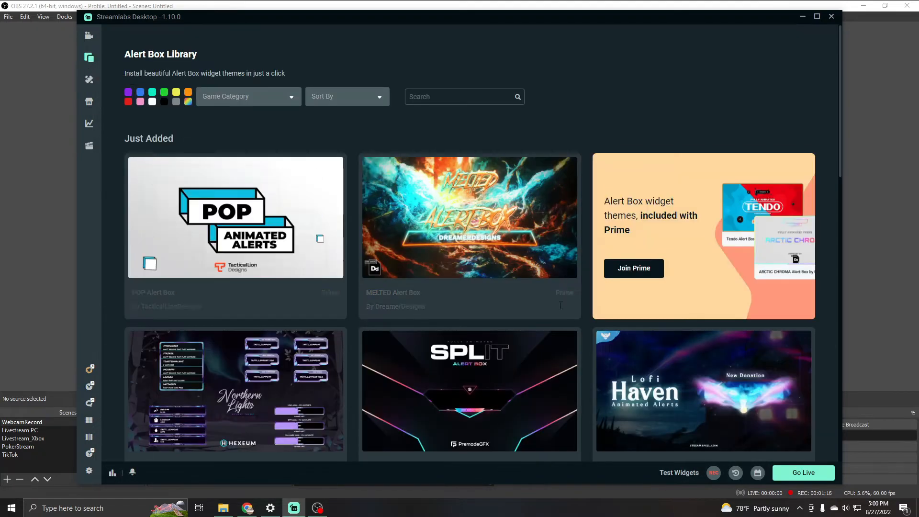
scroll(502, 292, down, 3)
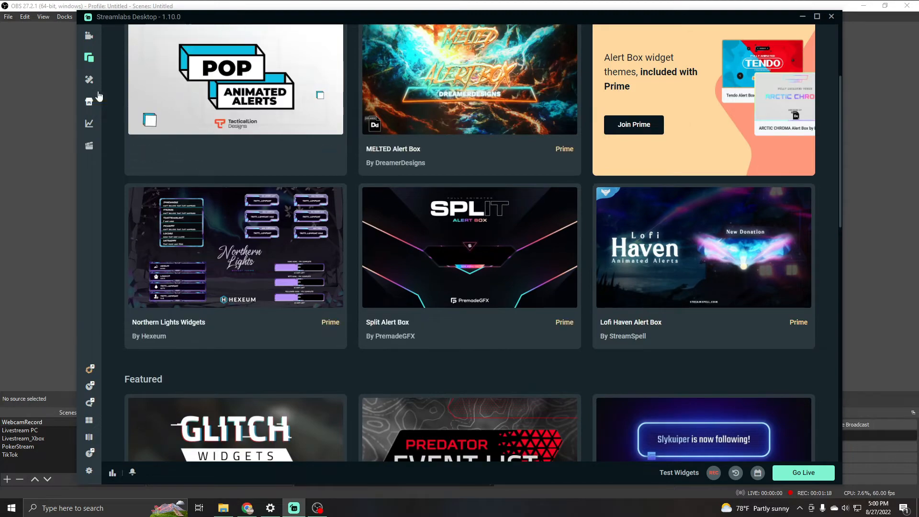
click(83, 82)
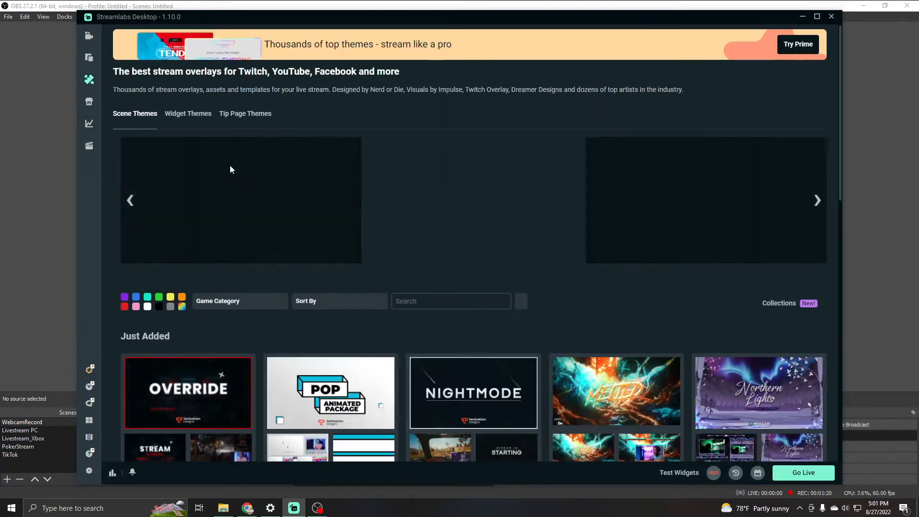
scroll(249, 220, down, 1)
scroll(253, 233, down, 5)
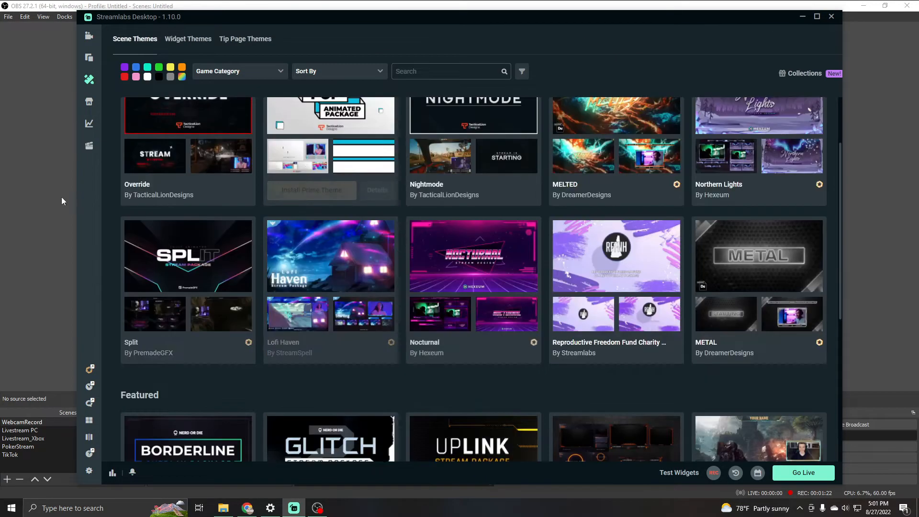
scroll(383, 264, down, 4)
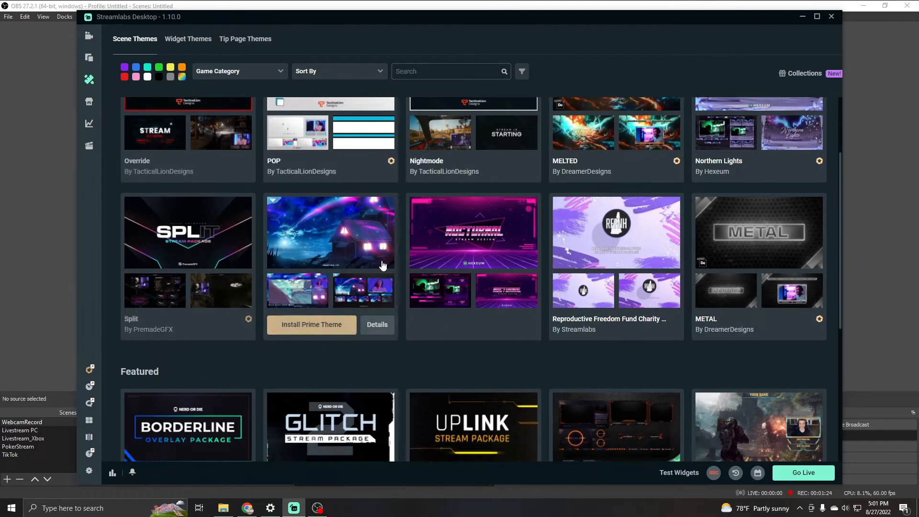
scroll(382, 264, down, 3)
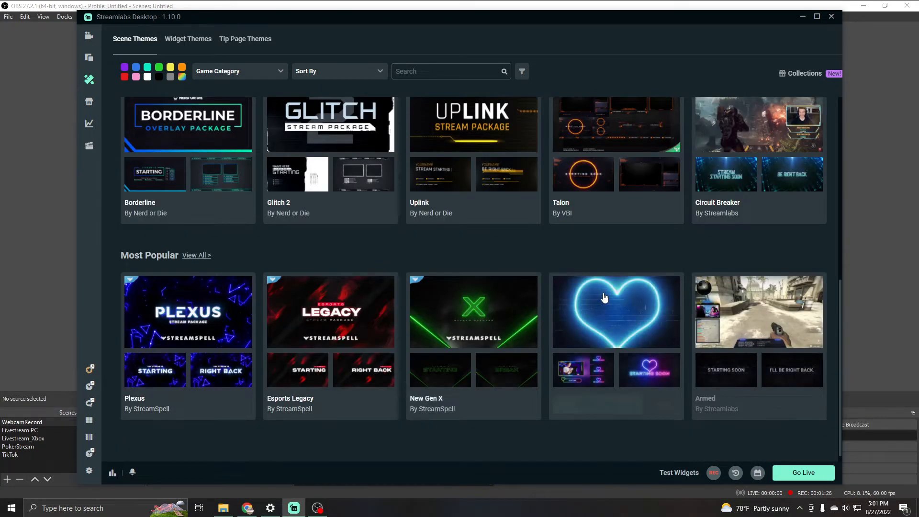
mouse_move(599, 301)
scroll(545, 245, up, 4)
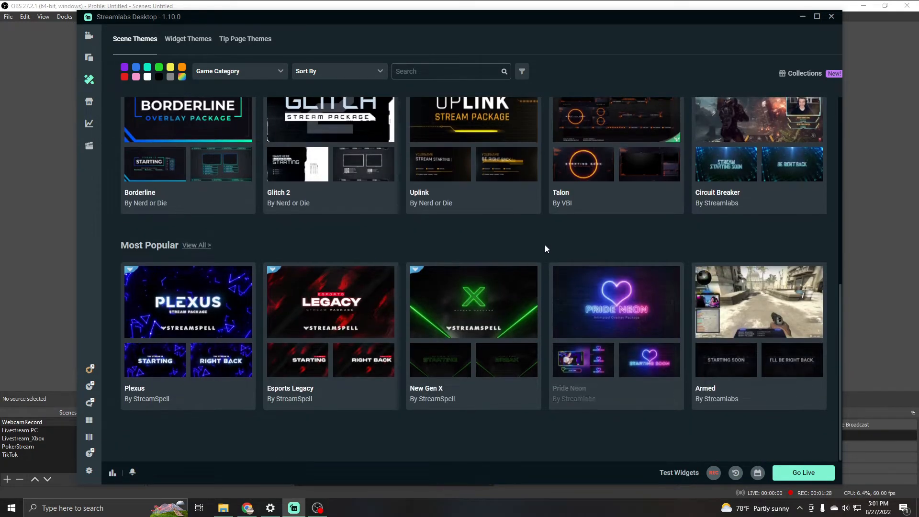
scroll(476, 310, up, 10)
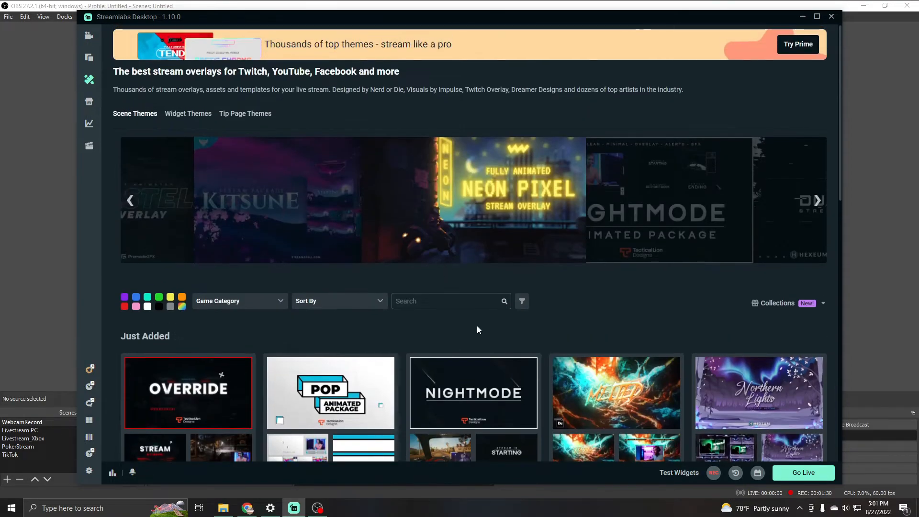
scroll(476, 325, down, 3)
mouse_move(328, 228)
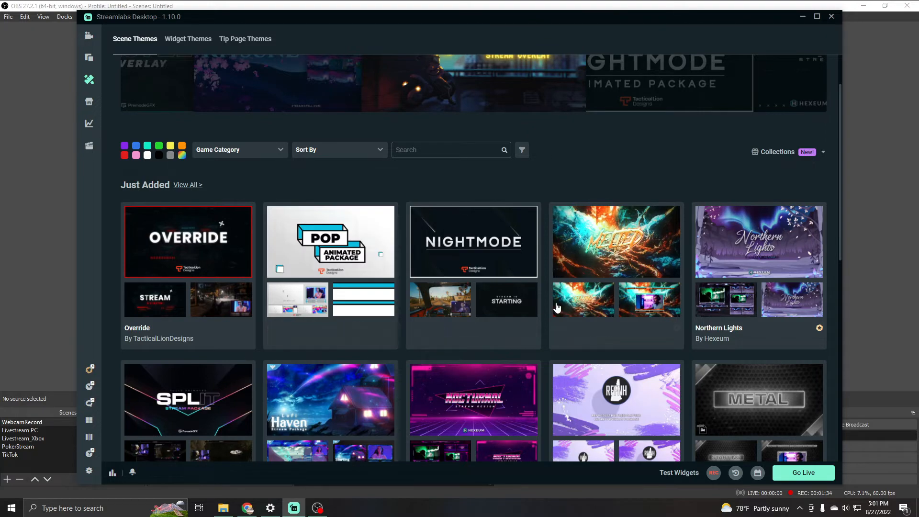
scroll(540, 308, down, 4)
scroll(503, 379, down, 2)
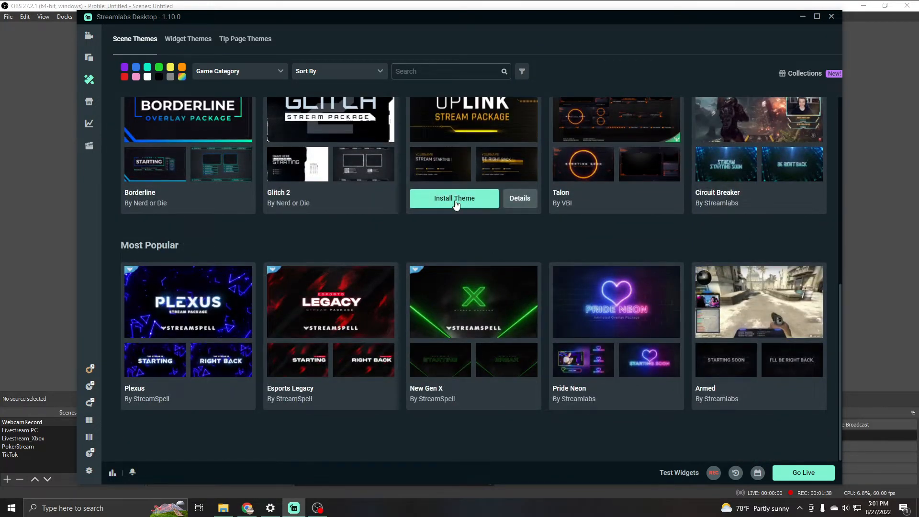
scroll(415, 285, up, 4)
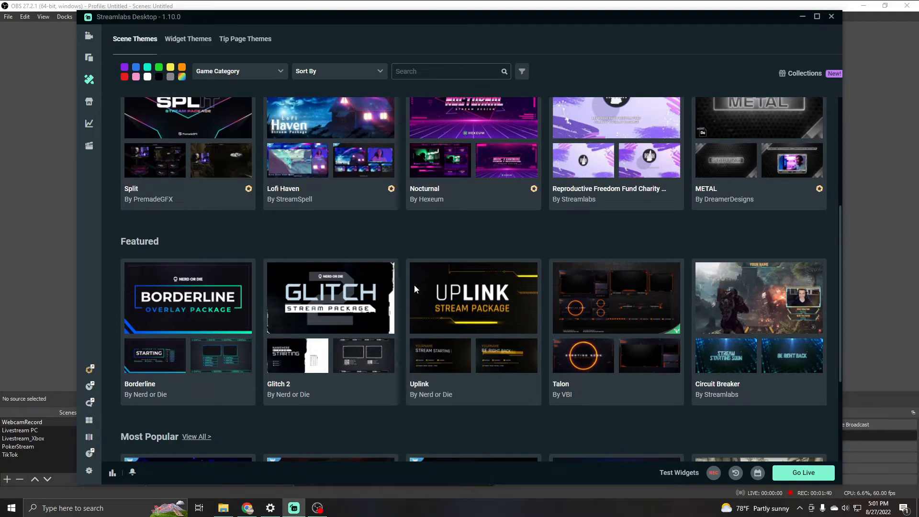
scroll(254, 216, up, 3)
scroll(254, 217, up, 3)
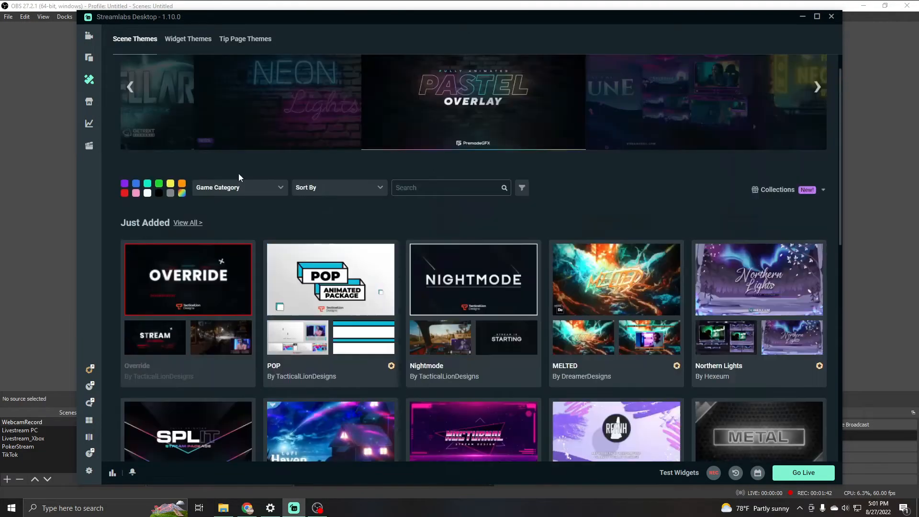
Look through the widget themes, including the Just Added alert boxes such as MELTED Alert Box
click(187, 40)
scroll(352, 316, down, 9)
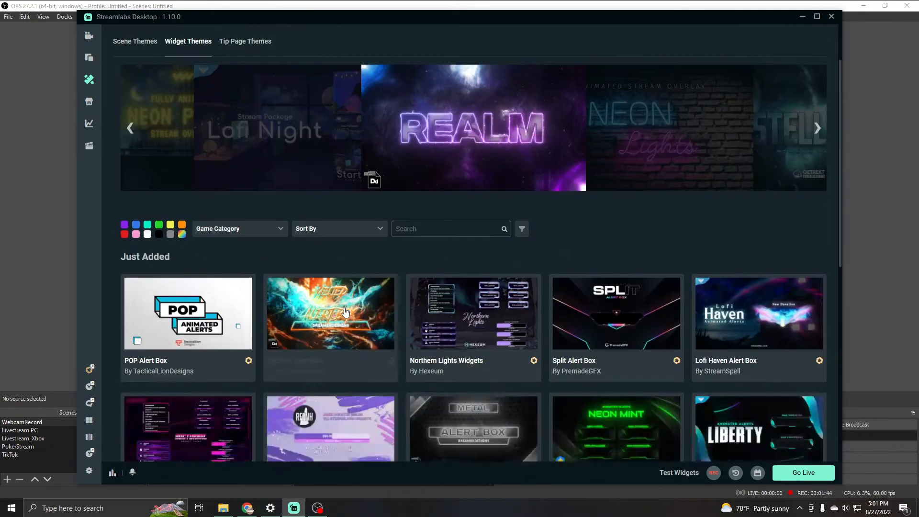
scroll(461, 295, up, 10)
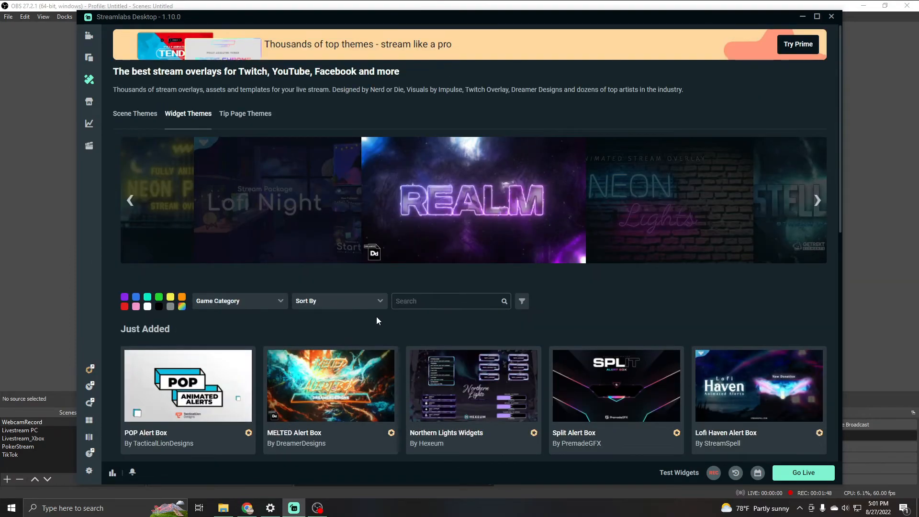
scroll(376, 317, down, 8)
scroll(340, 330, up, 6)
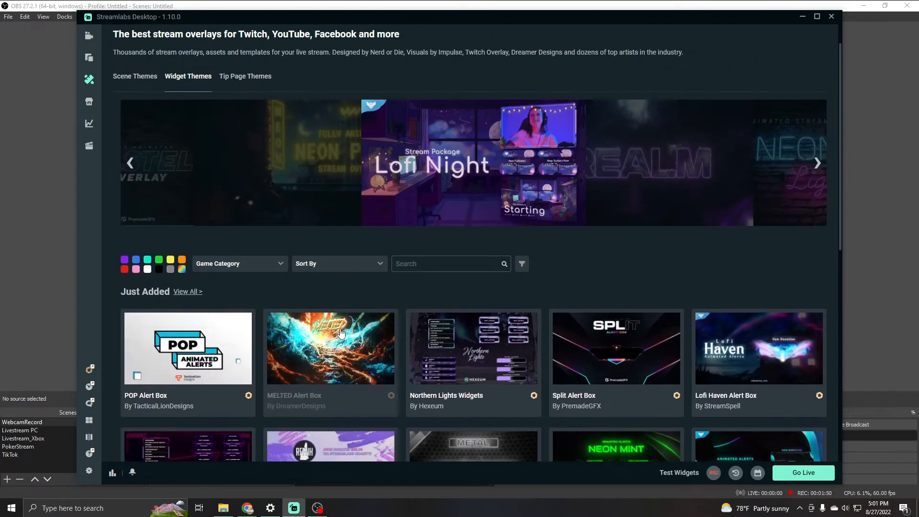
mouse_move(340, 332)
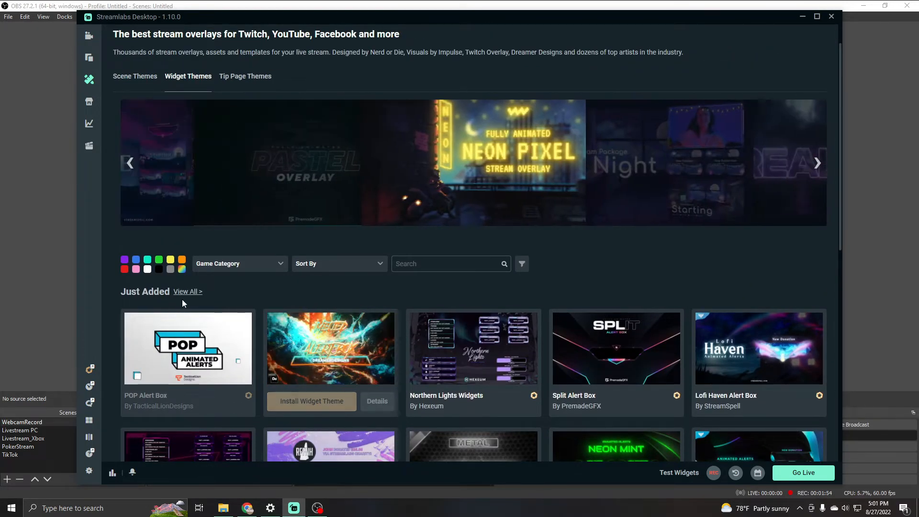
scroll(181, 299, up, 1)
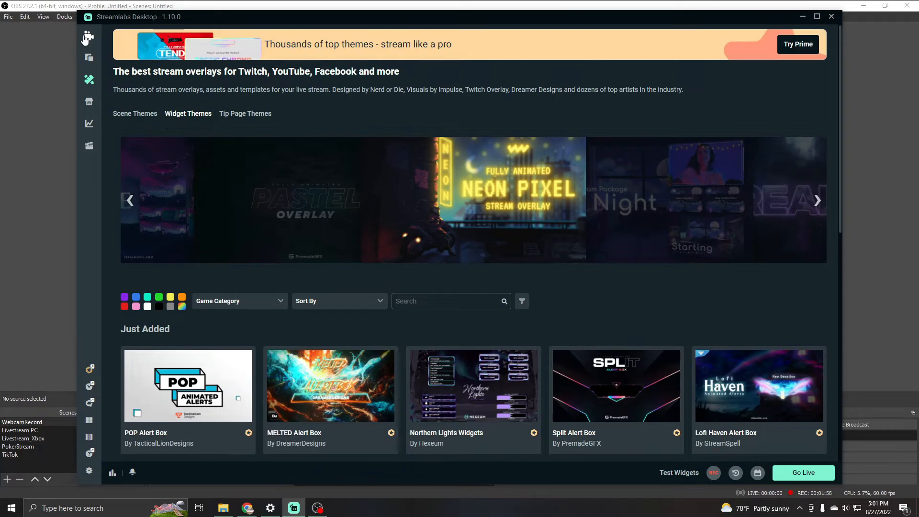
Return to the scene editor and preview the Starting Soon and Socials scenes, ending on Live Scene
click(87, 37)
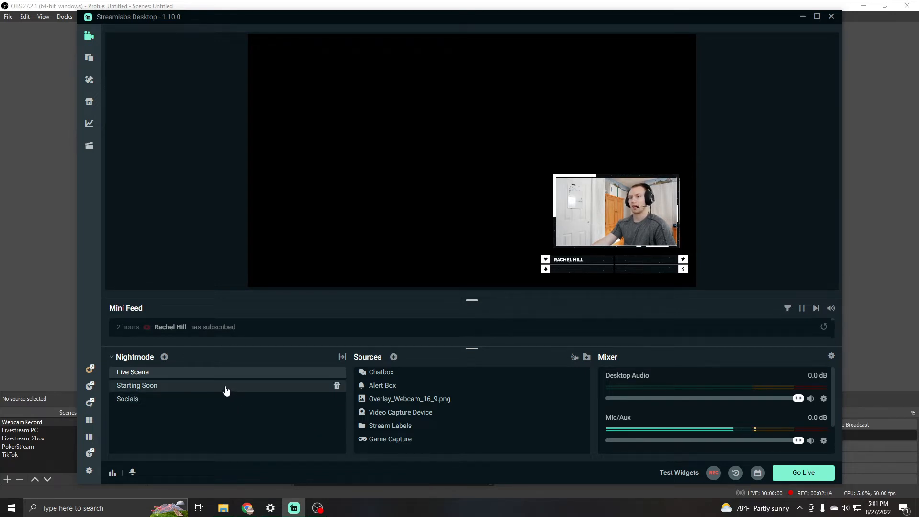
click(157, 383)
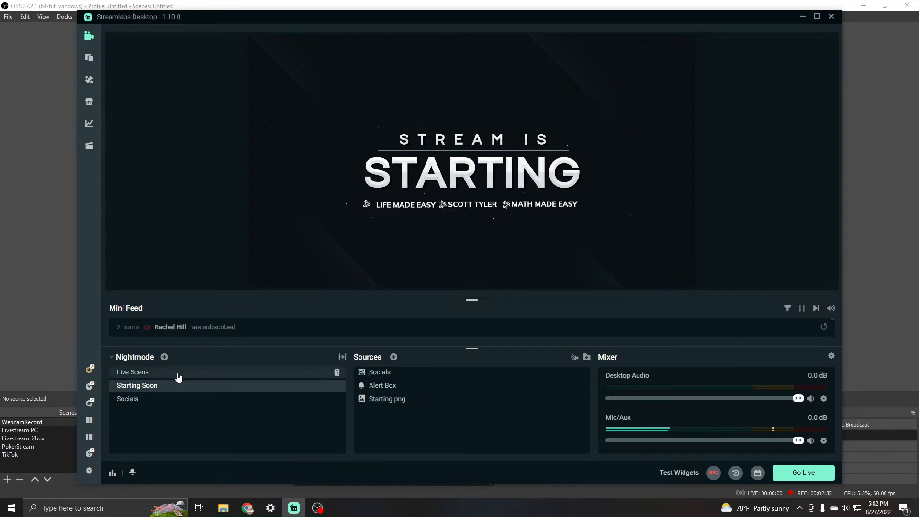
click(165, 401)
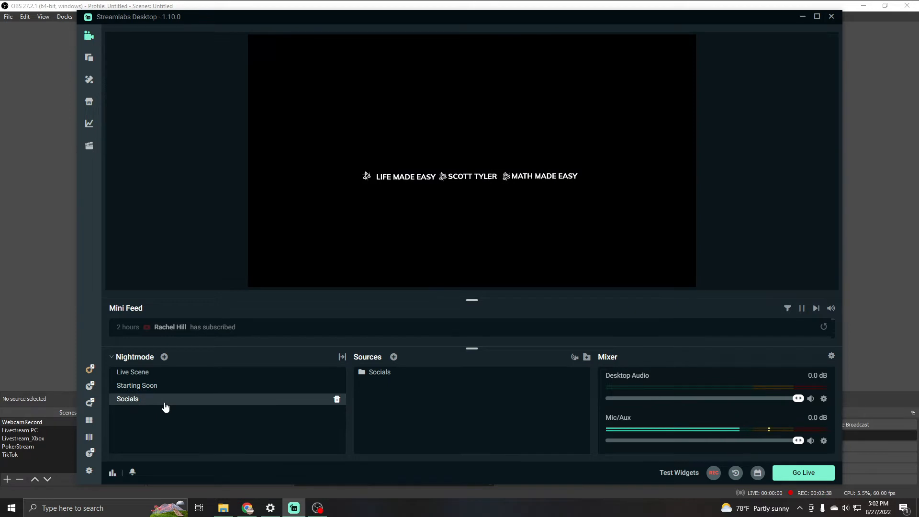
click(158, 373)
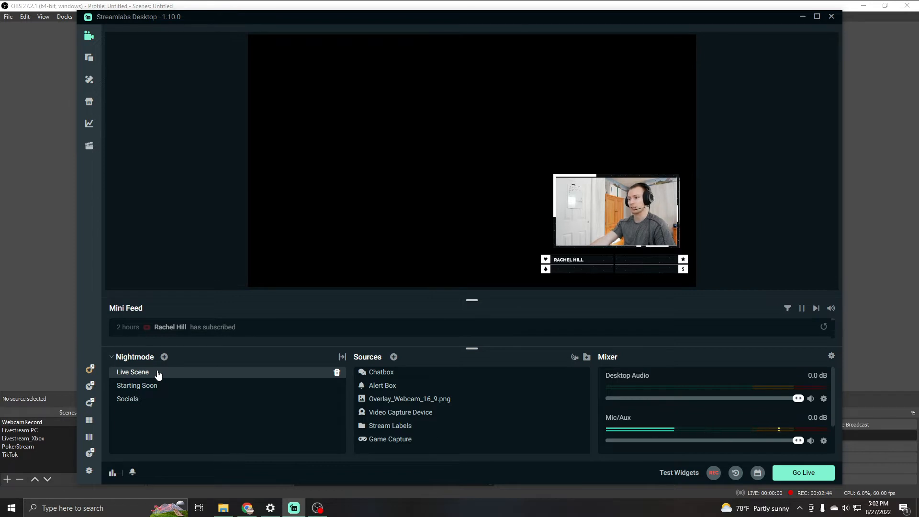
Examine the visual settings of the Live Scene's Chatbox source and close them without changes
mouse_move(430, 413)
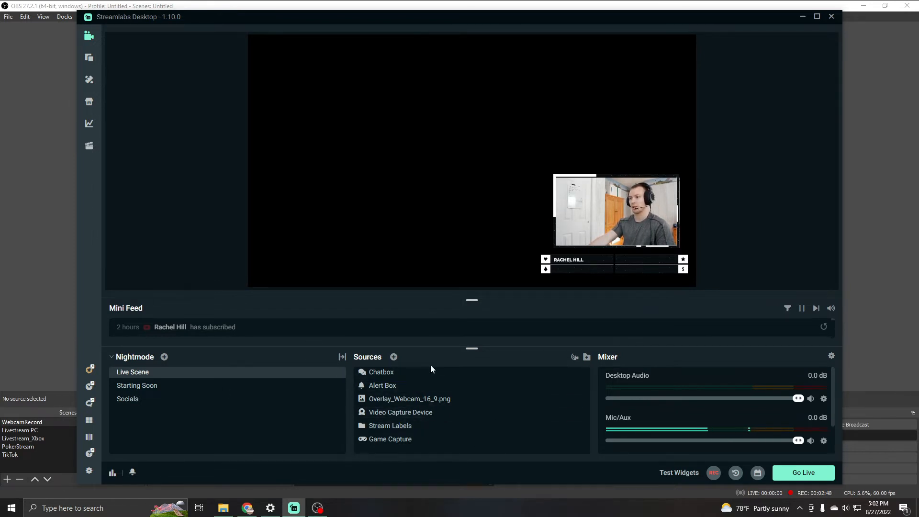
double_click(386, 373)
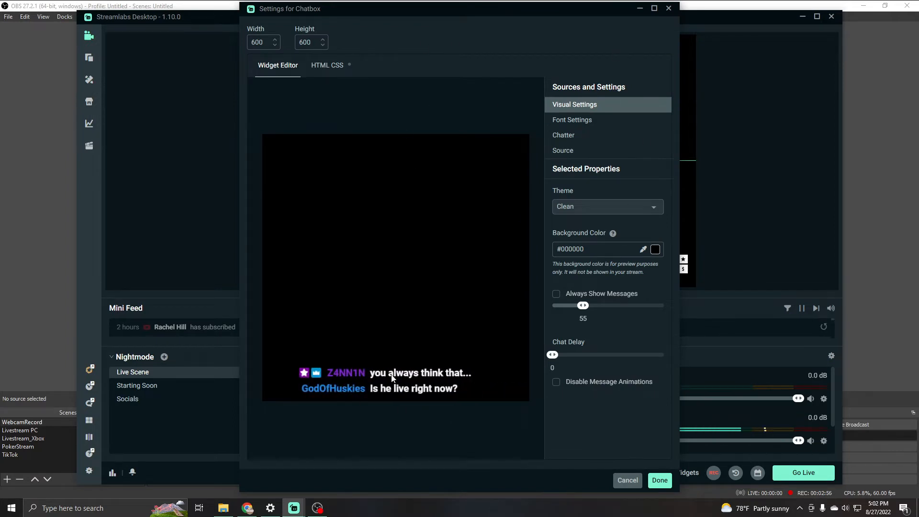
click(668, 8)
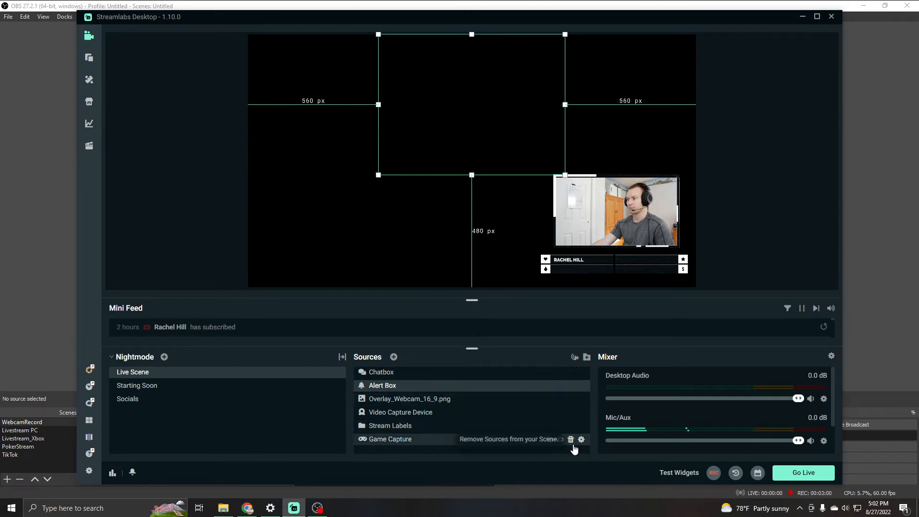
Trigger a test Subscriber alert, and review the alert types in the Alert Box source's settings
click(666, 473)
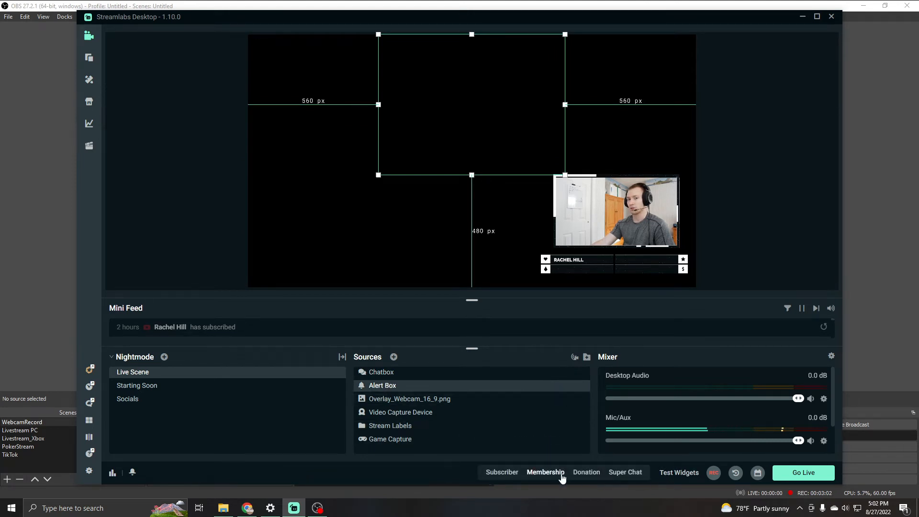
mouse_move(410, 387)
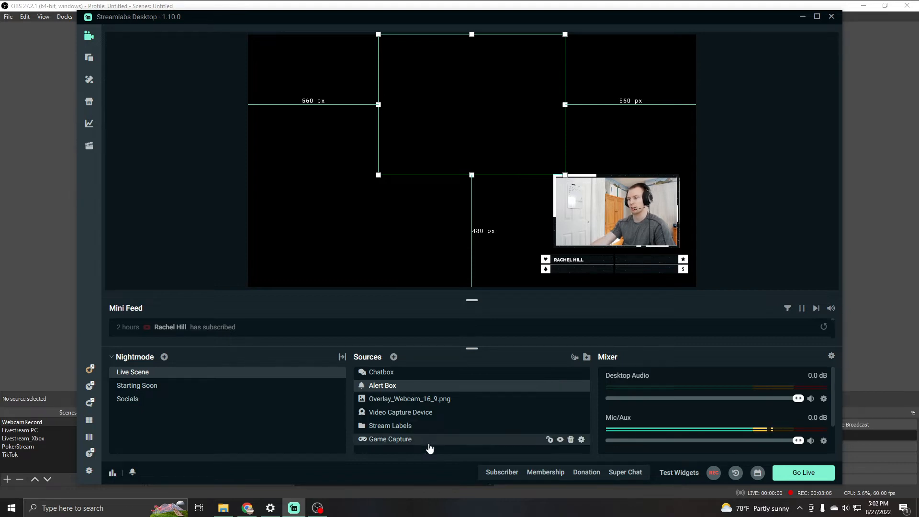
click(490, 472)
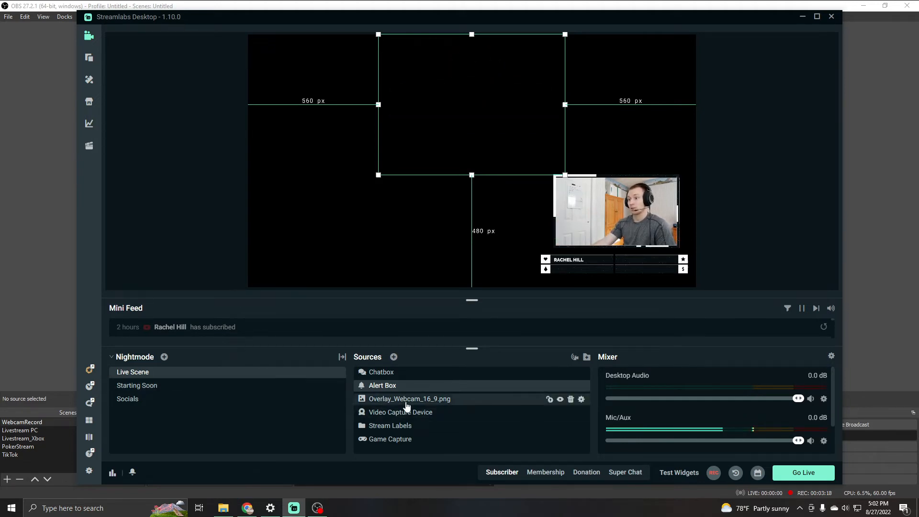
double_click(399, 385)
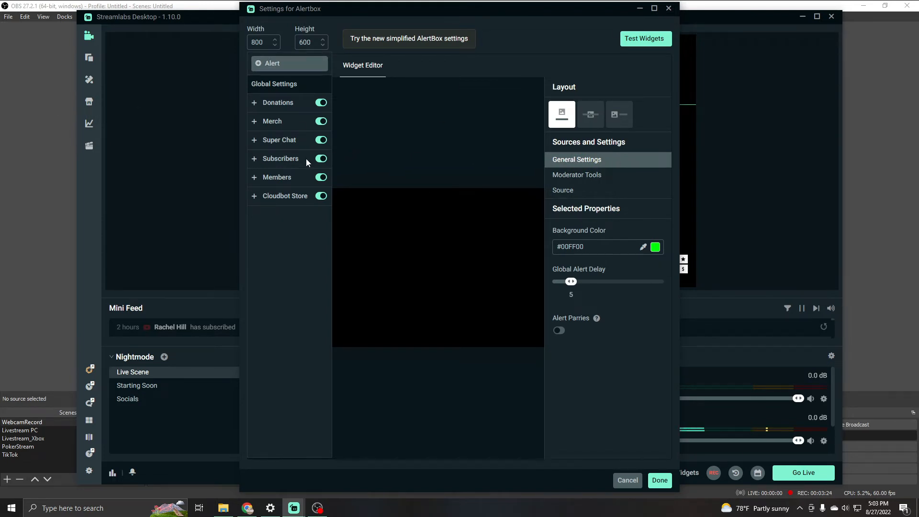
click(668, 9)
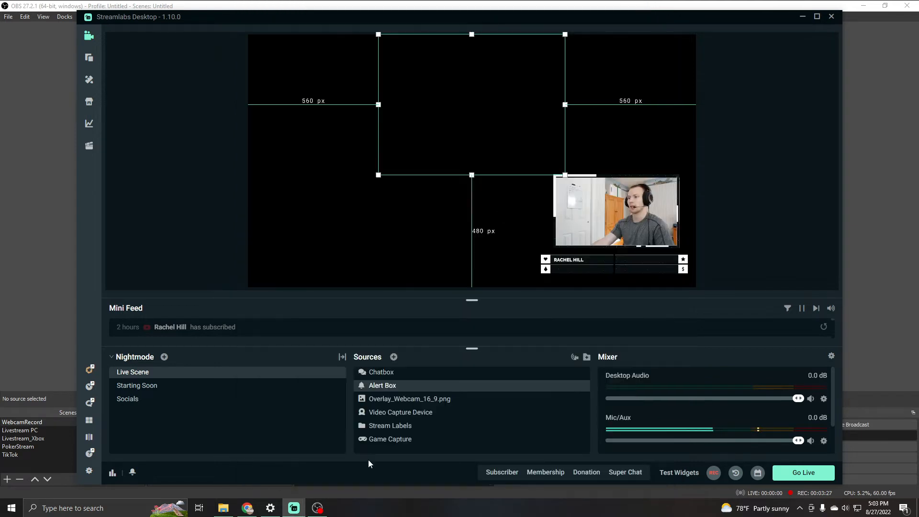
click(383, 404)
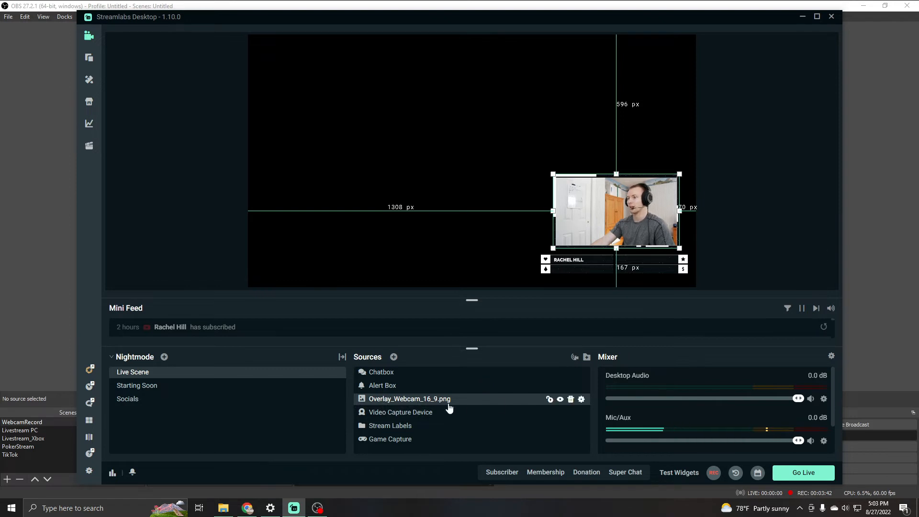
click(372, 414)
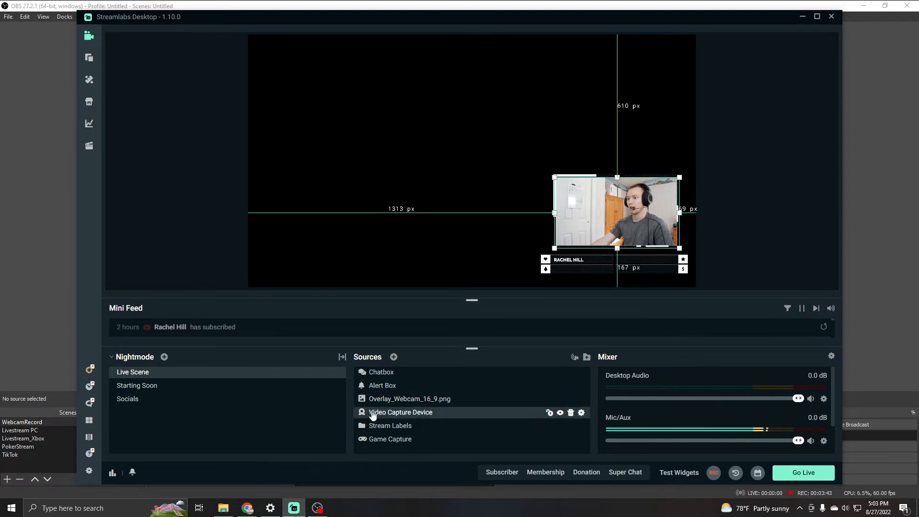
double_click(426, 412)
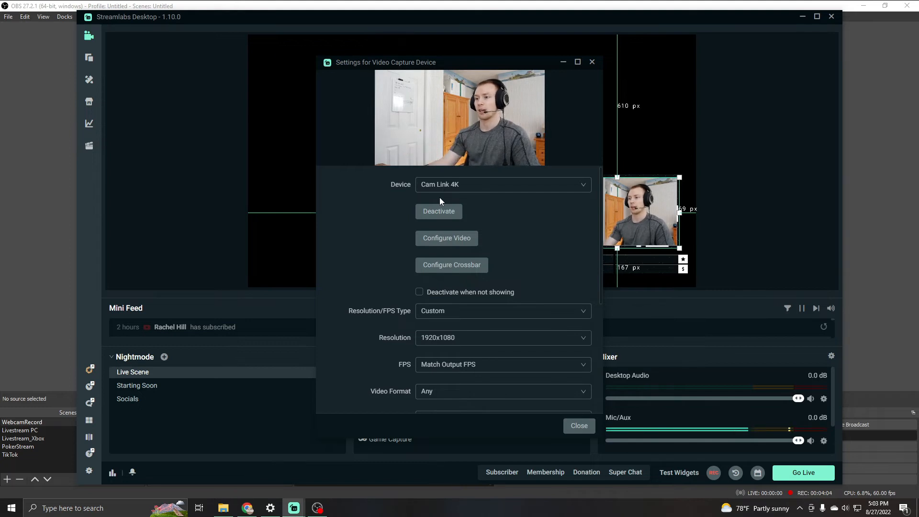
scroll(431, 344, down, 1)
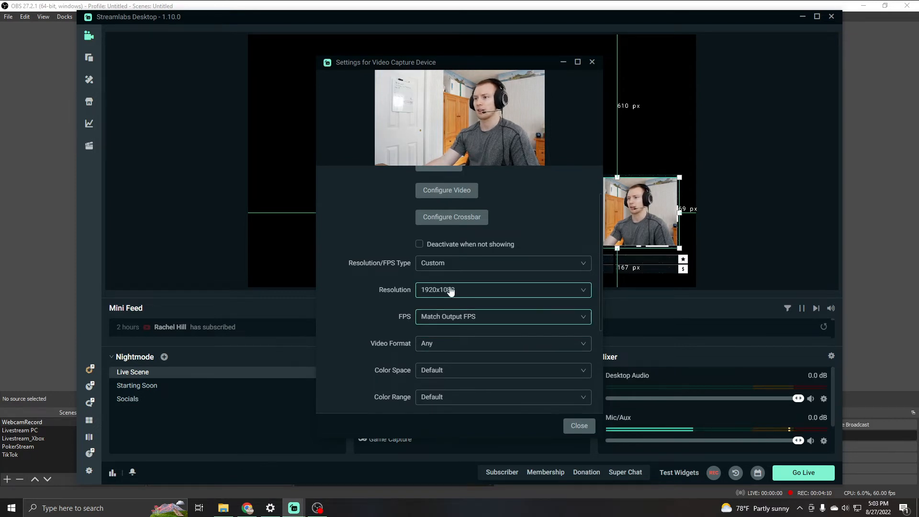
click(589, 429)
Highlight the Stream Labels group in the preview to see its elements, and clear the selection
click(374, 430)
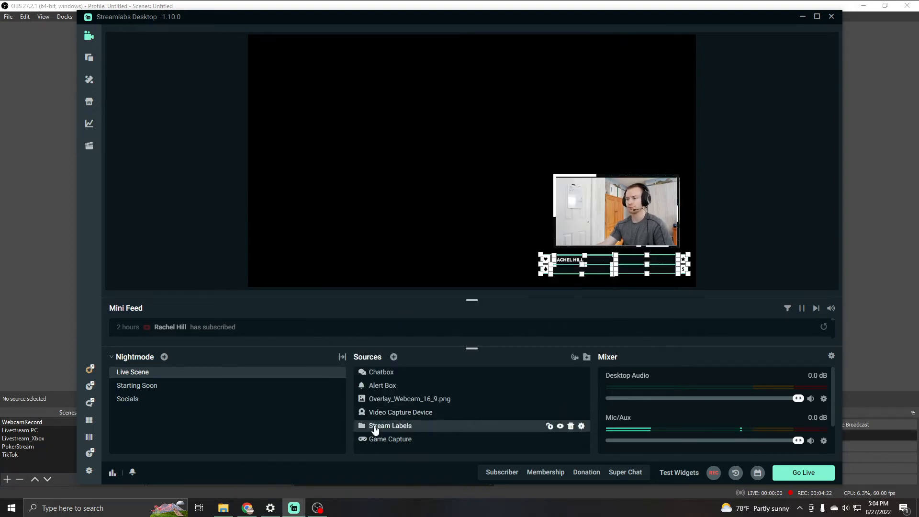
click(733, 244)
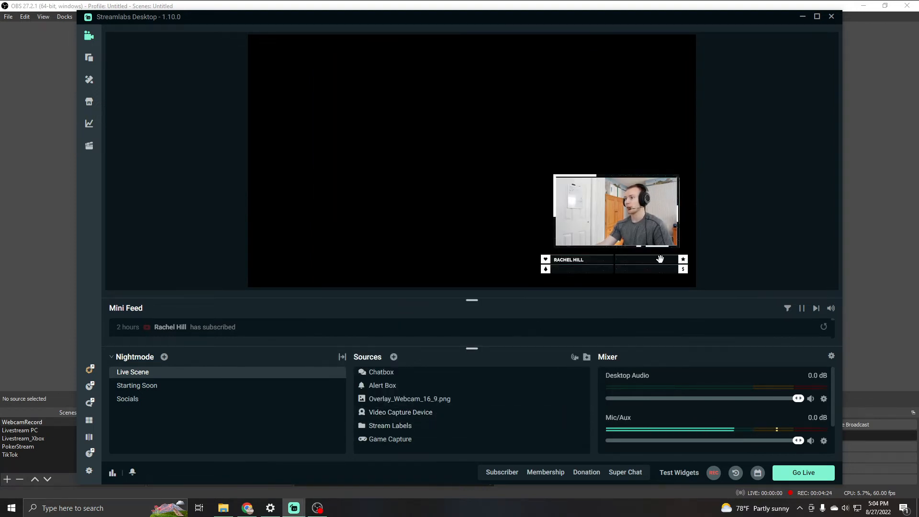
Review the Stream Labels source's label type, template, font, color and alignment settings, and clear its selection in the preview
double_click(383, 425)
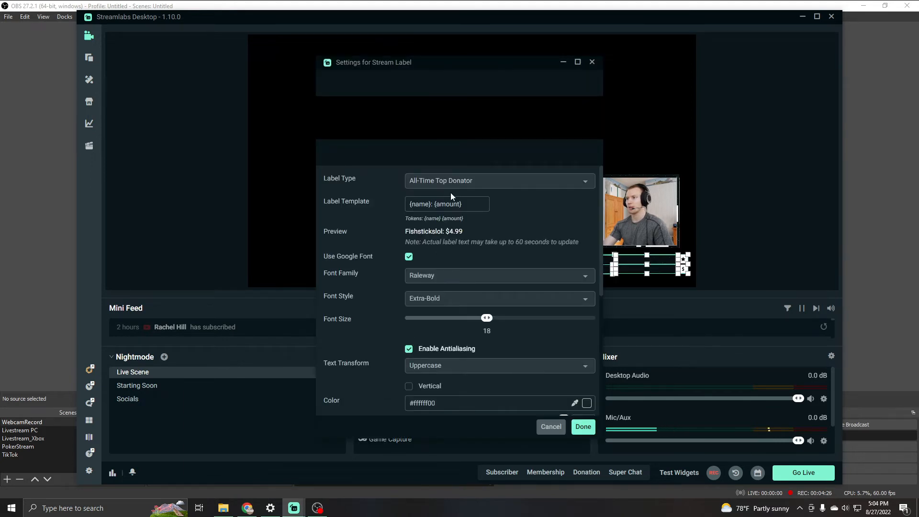
click(580, 426)
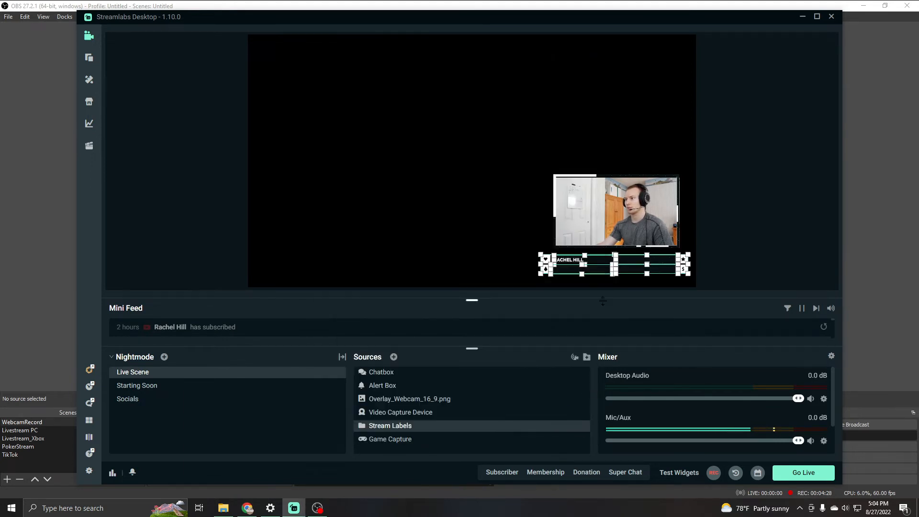
double_click(370, 426)
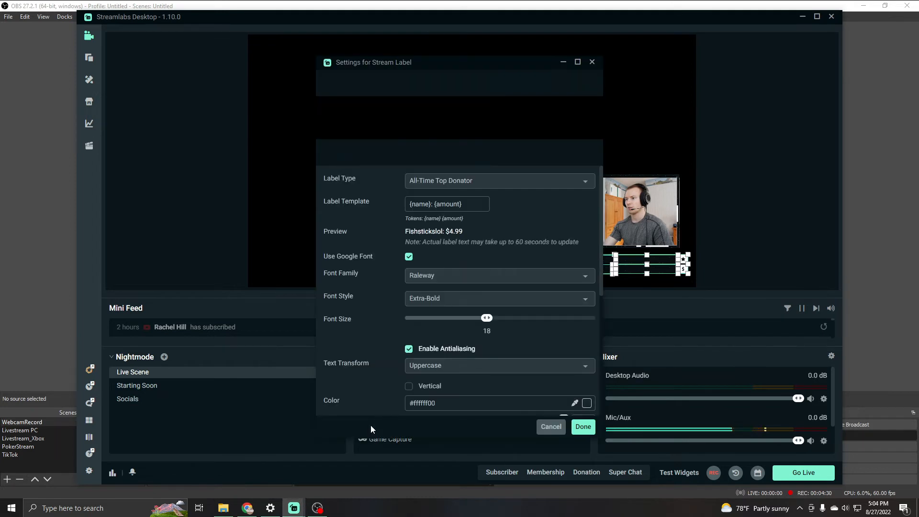
scroll(402, 314, down, 3)
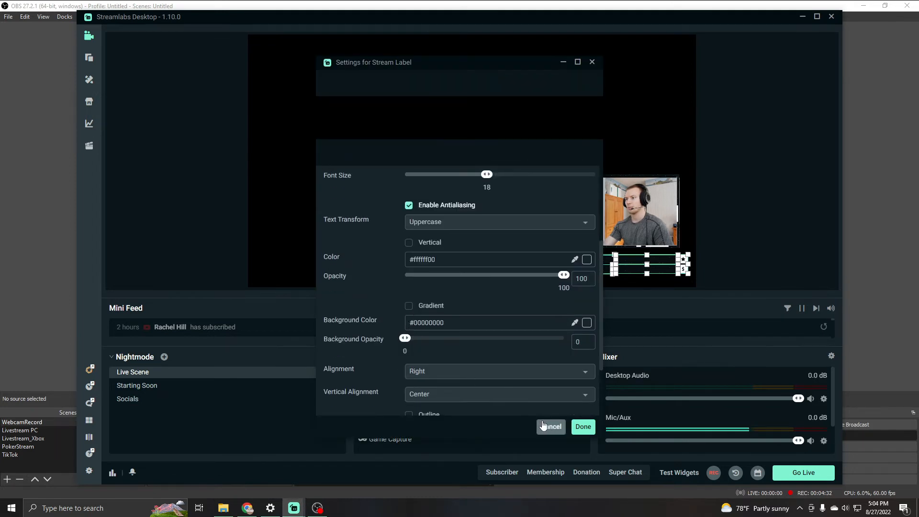
click(573, 427)
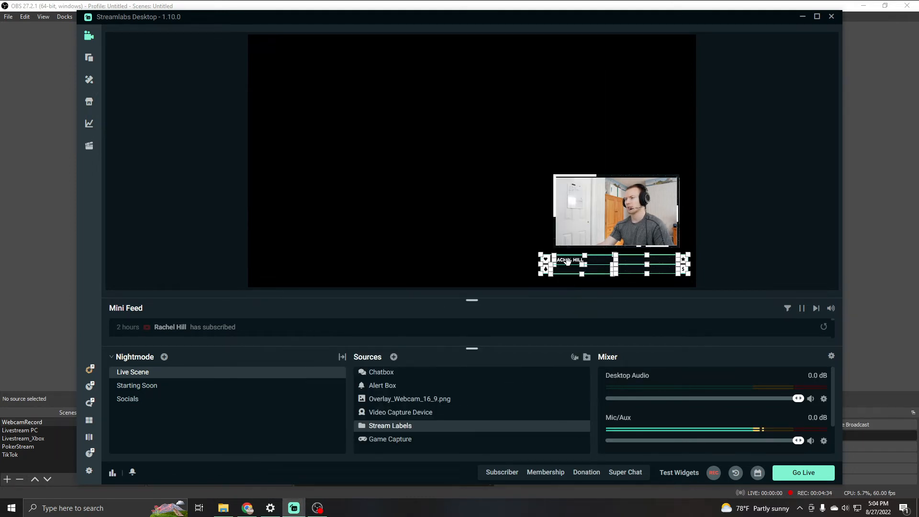
click(724, 242)
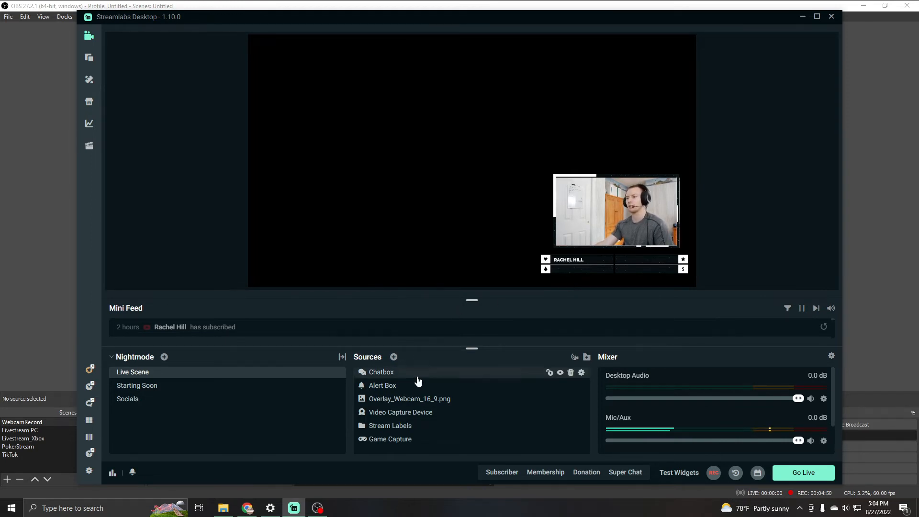
Review the Game Capture source's settings, including the windows available for capturing a specific window, and close them without changes
double_click(399, 439)
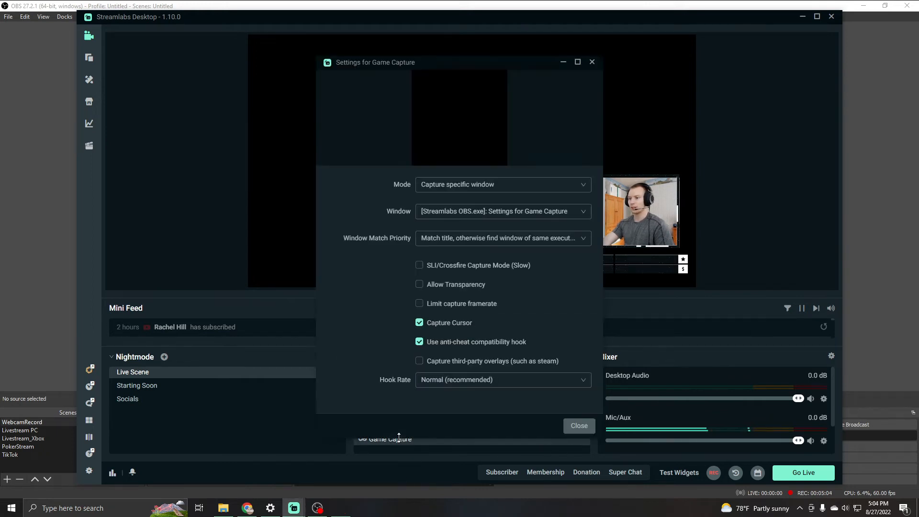
click(431, 218)
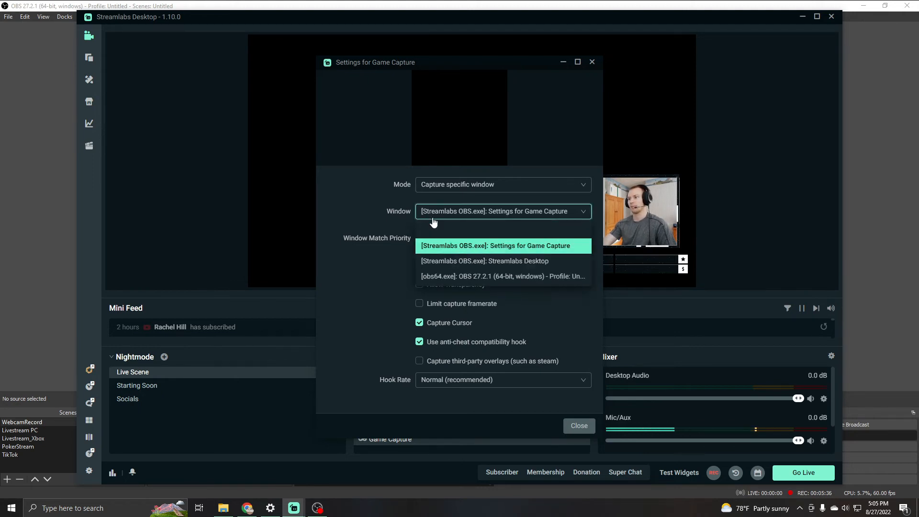
click(378, 261)
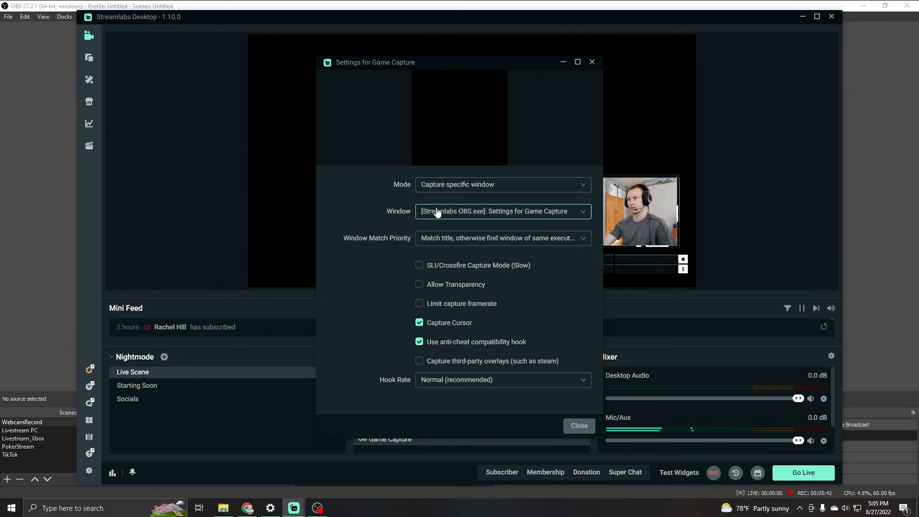
click(436, 218)
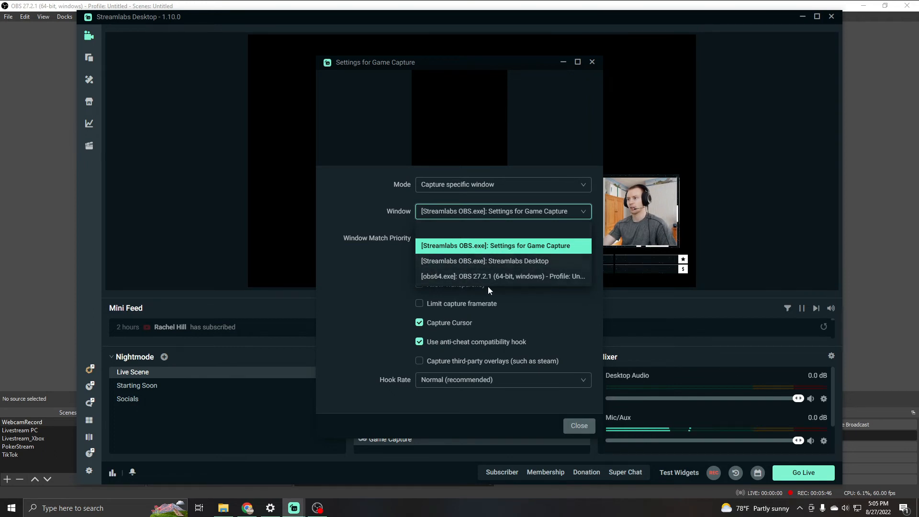
click(363, 295)
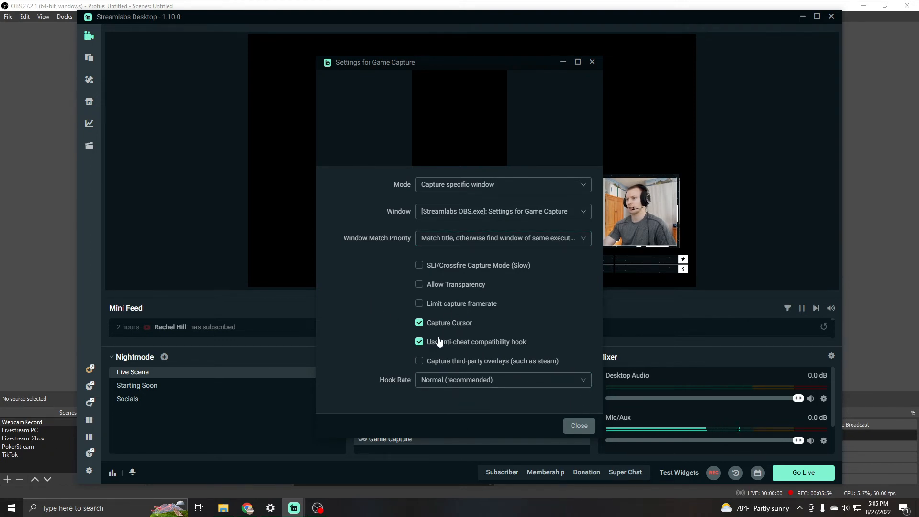
click(579, 425)
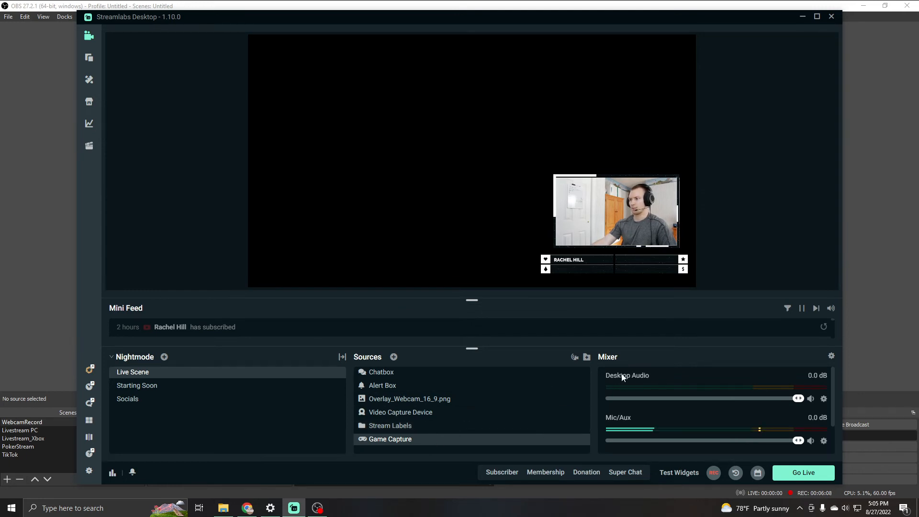
Open the mixer's Desktop Audio properties and review the available output devices, choosing Default
click(823, 399)
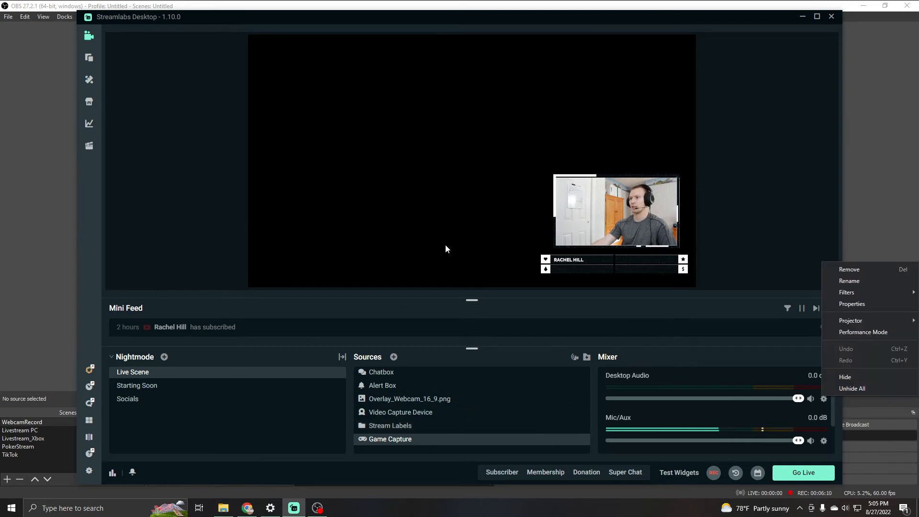
click(845, 305)
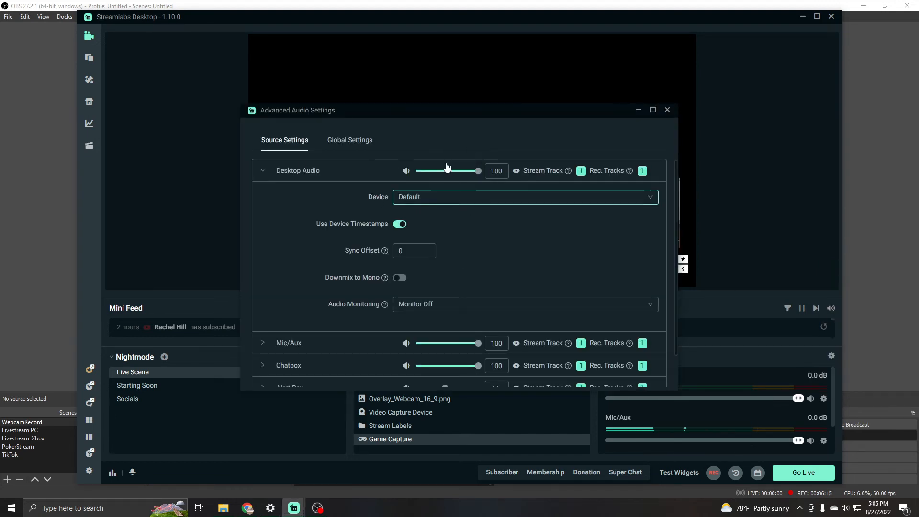
click(423, 201)
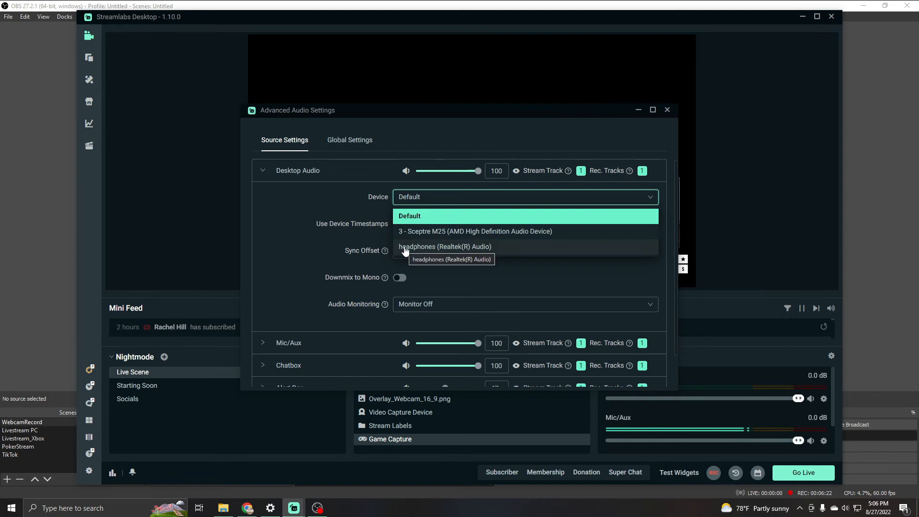
click(411, 216)
scroll(431, 311, down, 1)
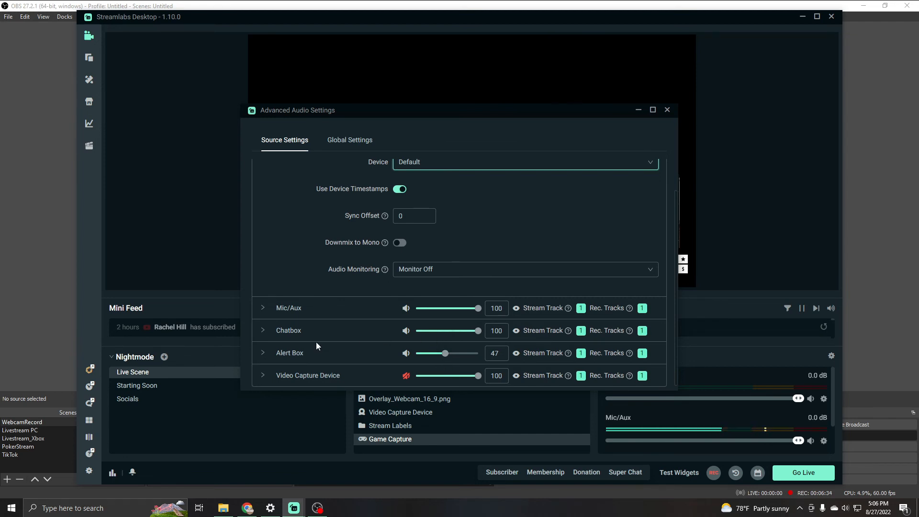
Review the advanced audio settings of Mic/Aux, Chatbox and Video Capture Device, and close the audio settings
click(320, 302)
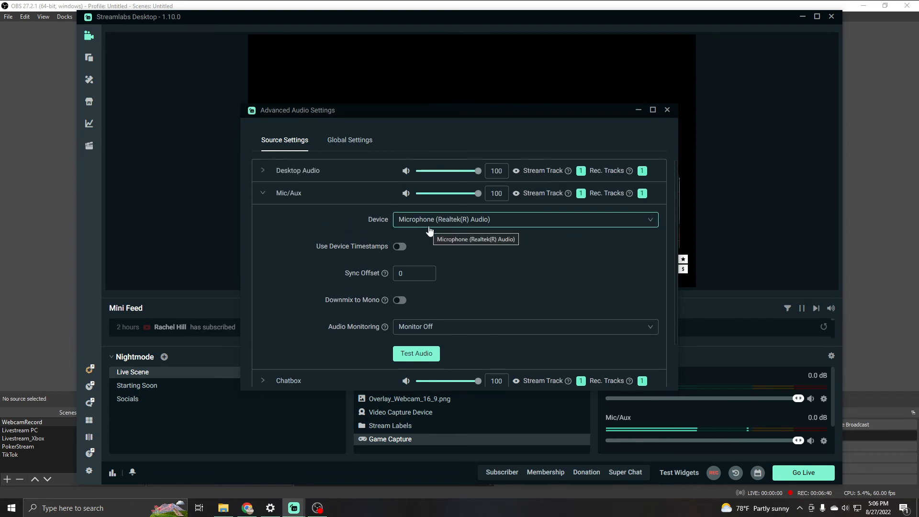
click(303, 202)
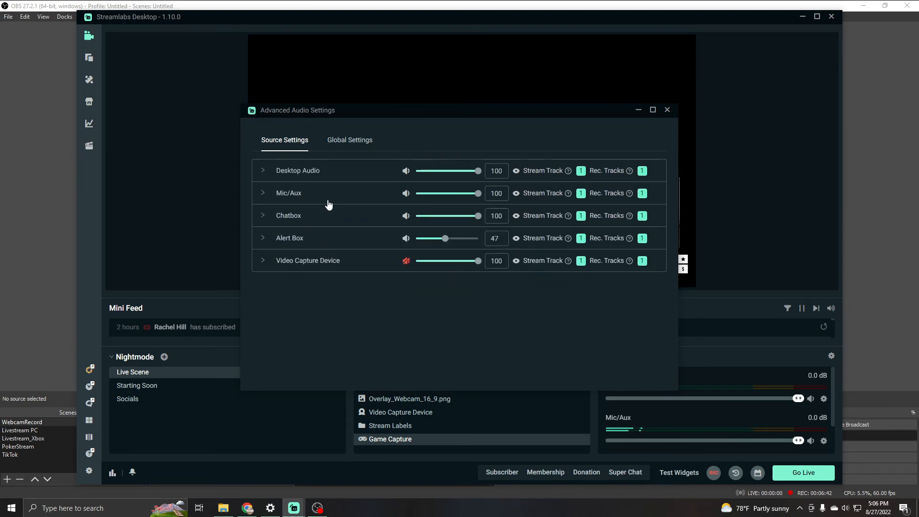
click(319, 220)
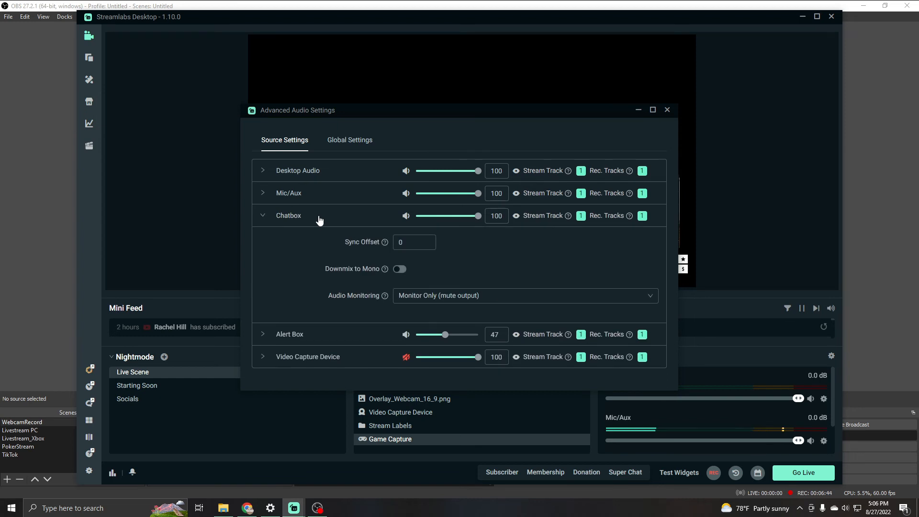
click(319, 221)
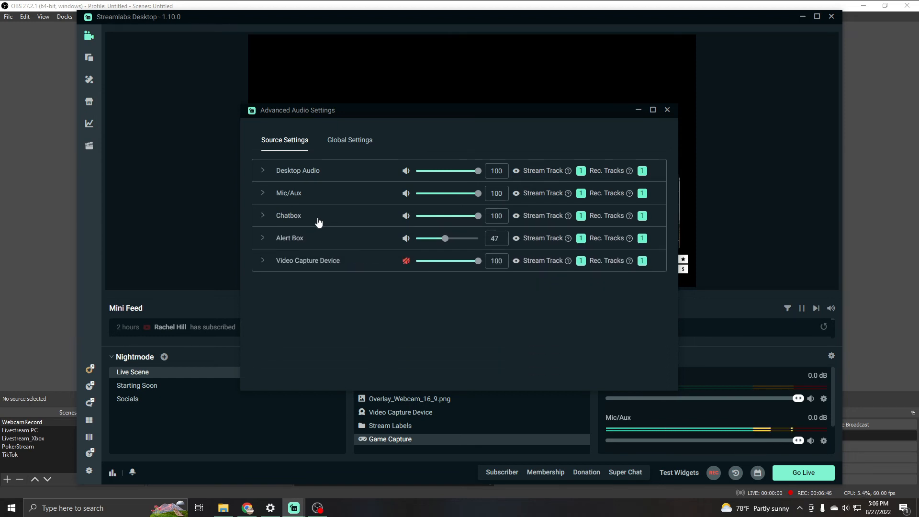
click(320, 263)
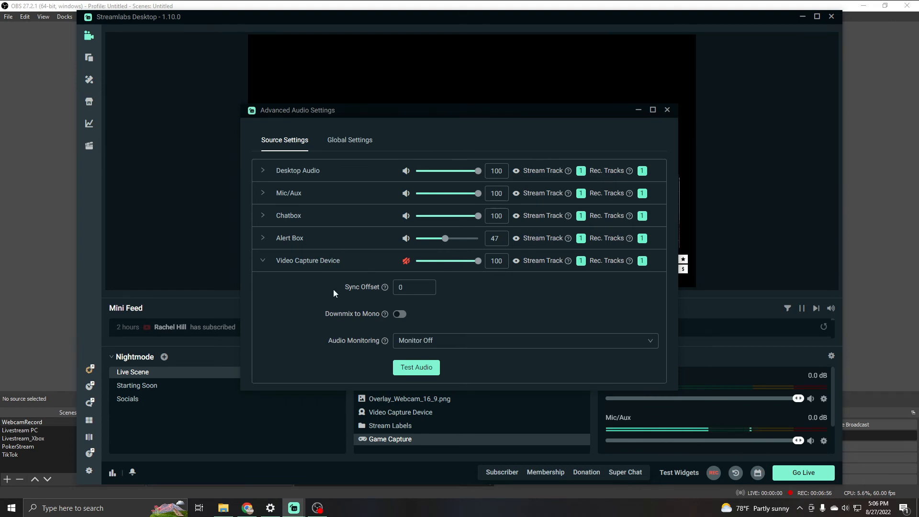
click(666, 110)
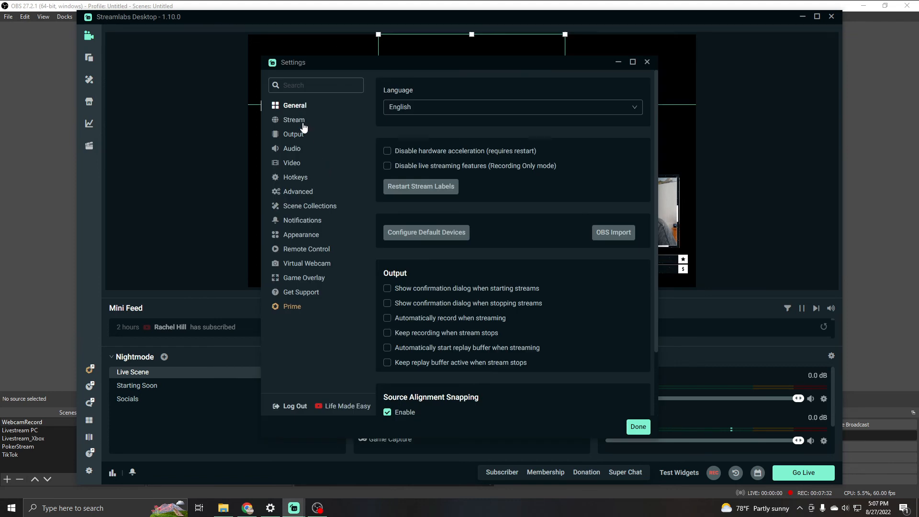
Review the stream type, service, server and stream key fields in the Stream settings, and close the settings
click(298, 123)
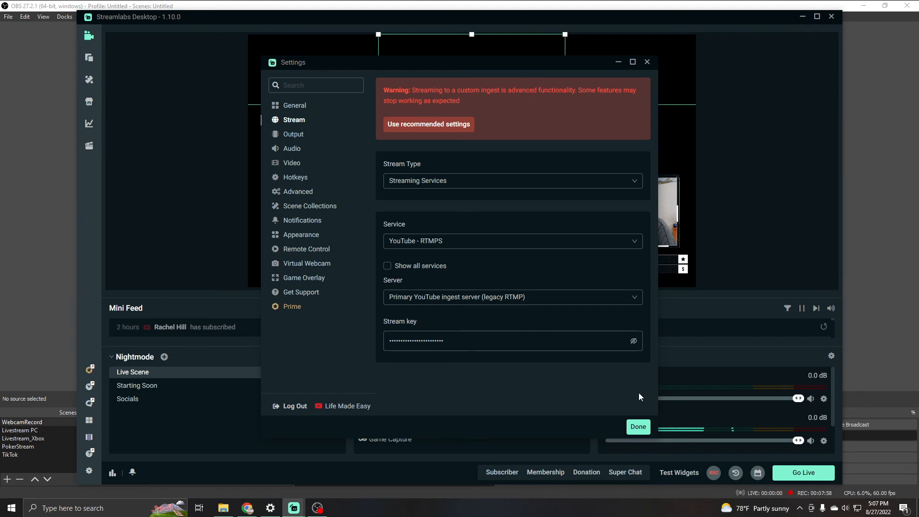
click(640, 427)
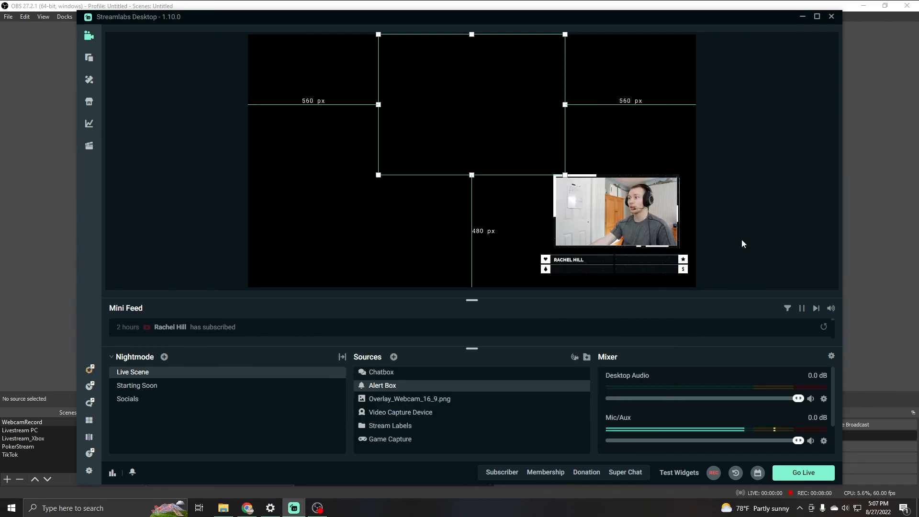
Trigger a test Donation alert and a test Subscriber alert to preview them in the Live Scene
click(582, 473)
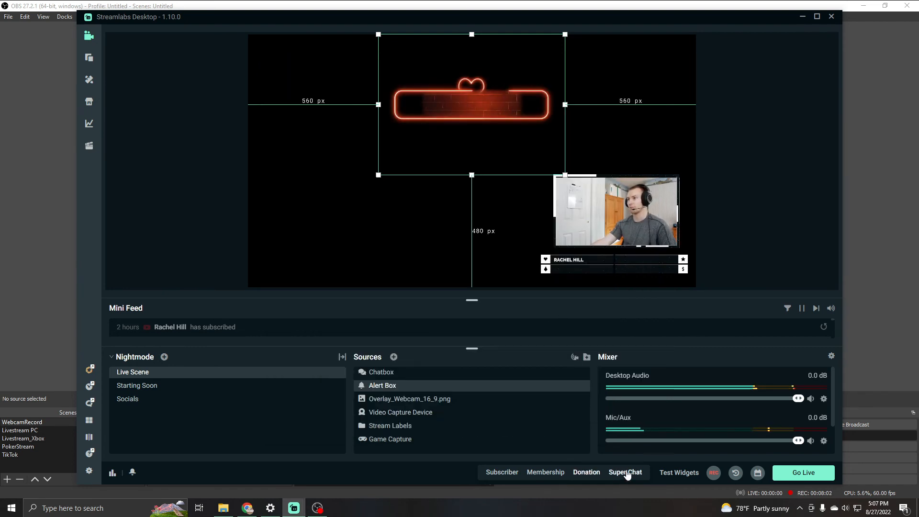
click(513, 470)
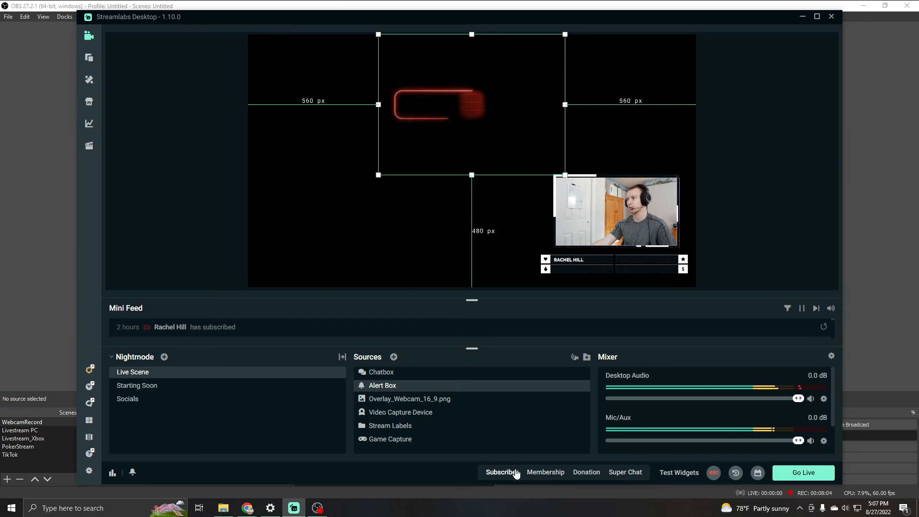